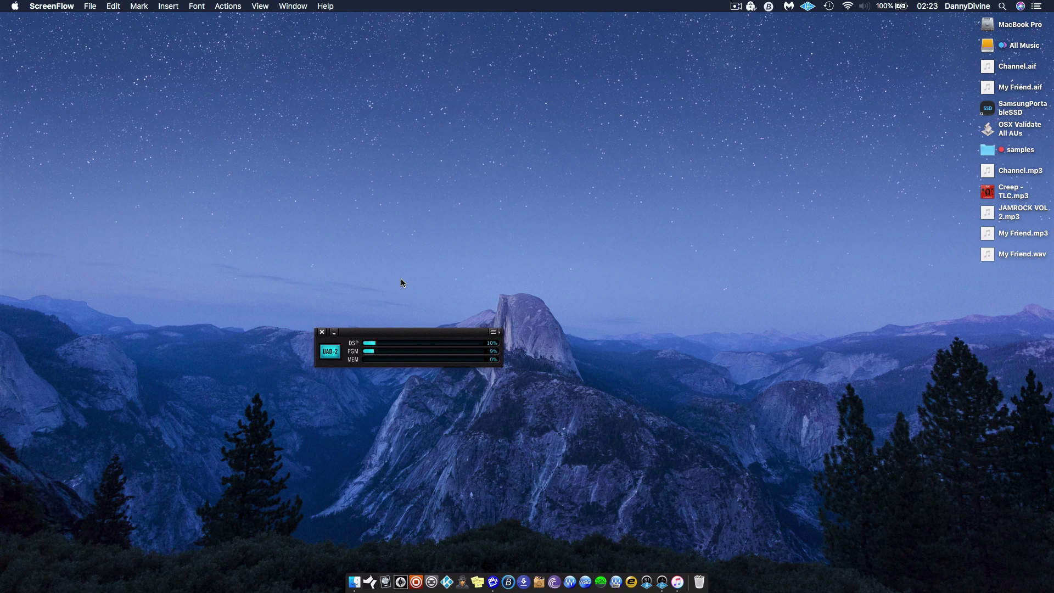
Step: Bring the UAD meter window (DSP/PGM/MEM) to the front and nudge it slightly left
click(377, 332)
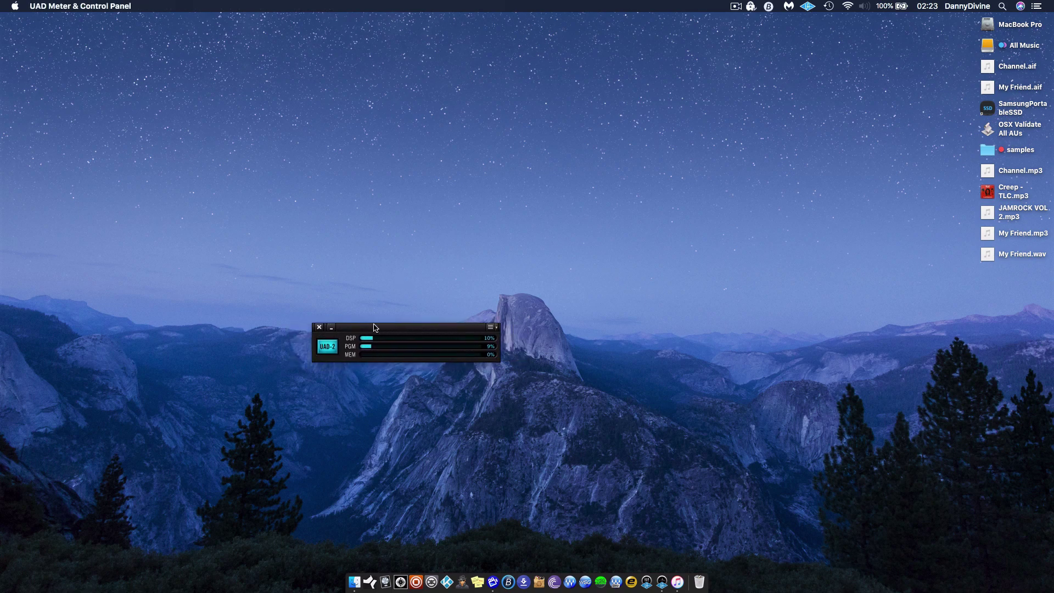
drag(377, 332, 361, 329)
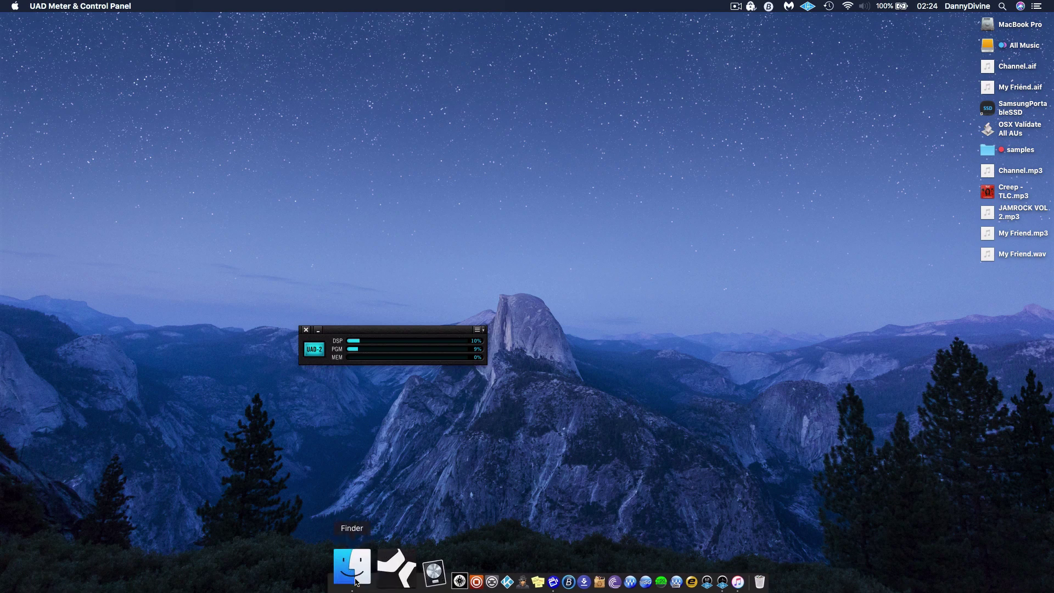
Step: Open a Finder window and navigate to System > Library > Extensions
click(352, 567)
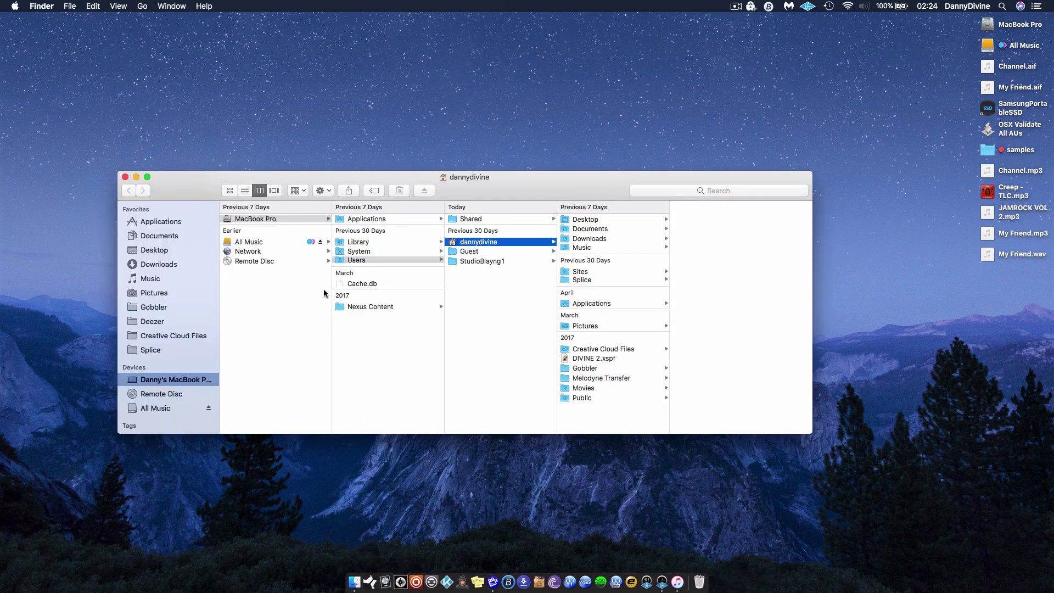
click(361, 243)
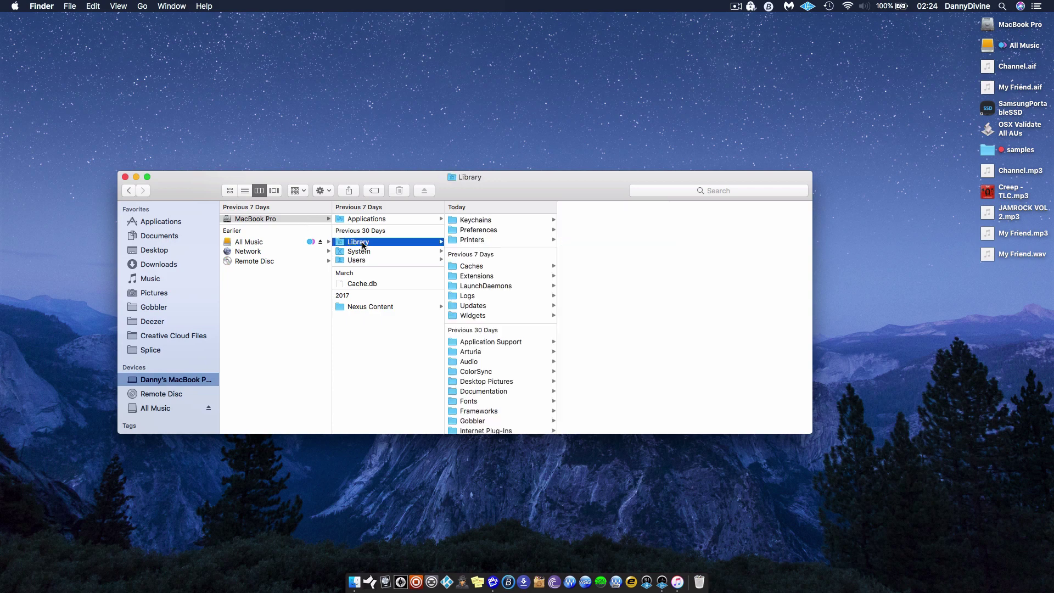
click(481, 285)
key(Left)
key(Down)
key(Right)
click(599, 264)
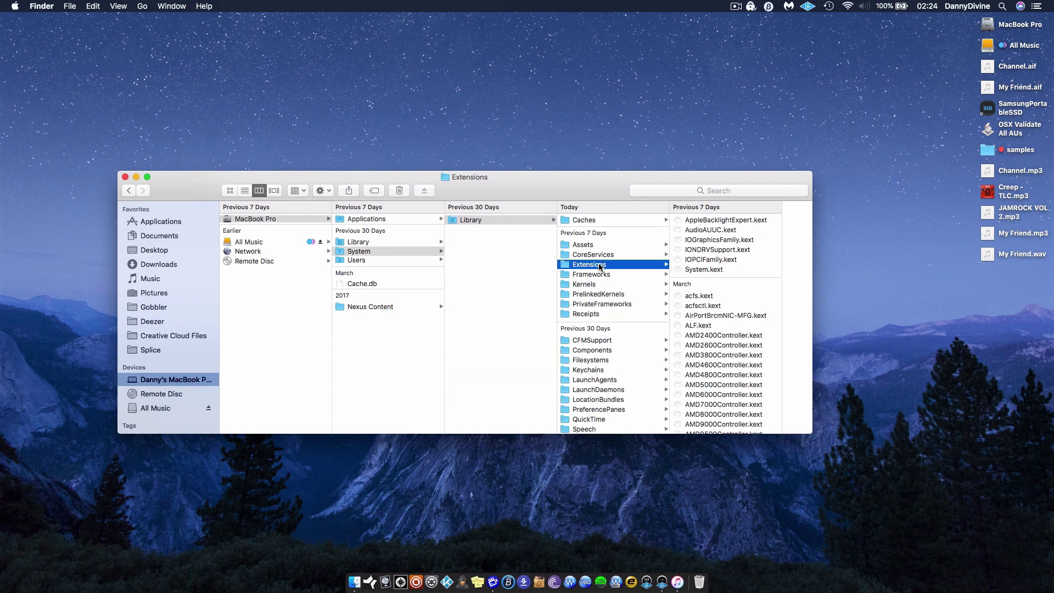
Step: Scroll to and select UAD2System.kext and UAFWAudio.kext to view their version 4.3.1 details
scroll(685, 291, down, 5)
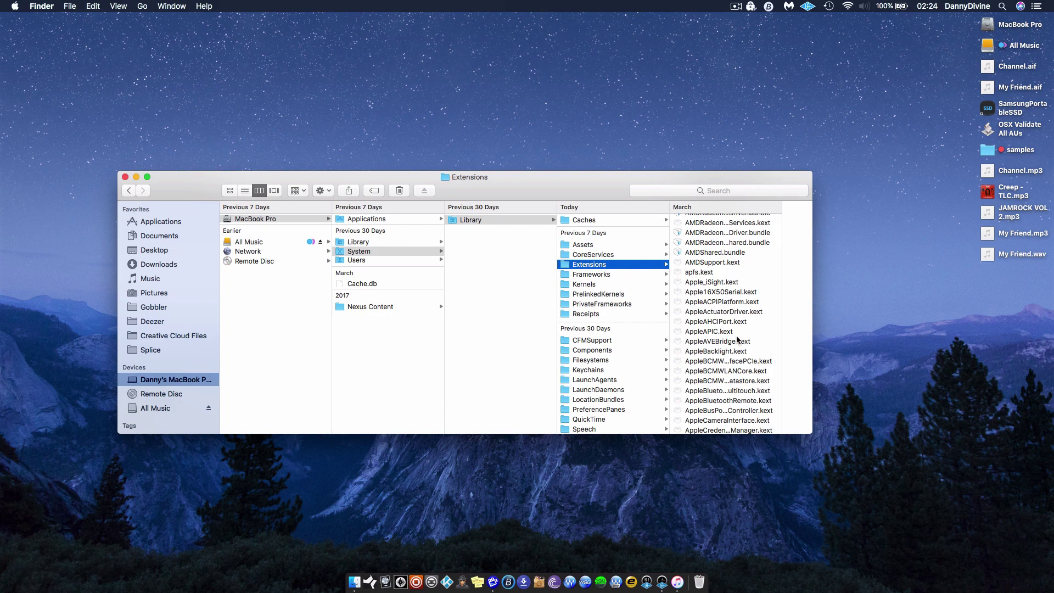
scroll(737, 340, down, 6)
scroll(737, 340, down, 15)
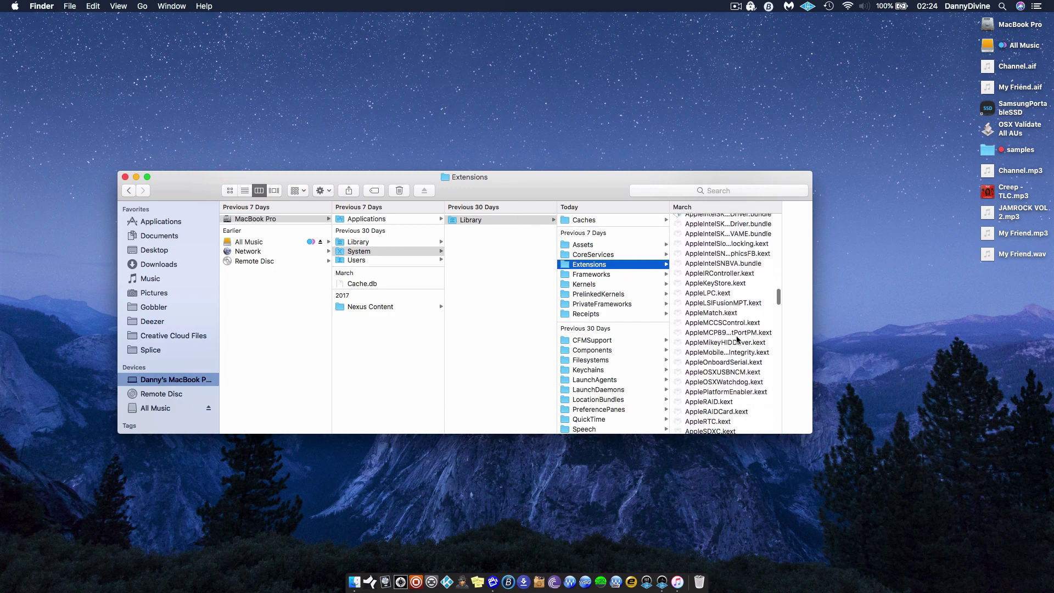
scroll(724, 312, down, 3)
click(723, 382)
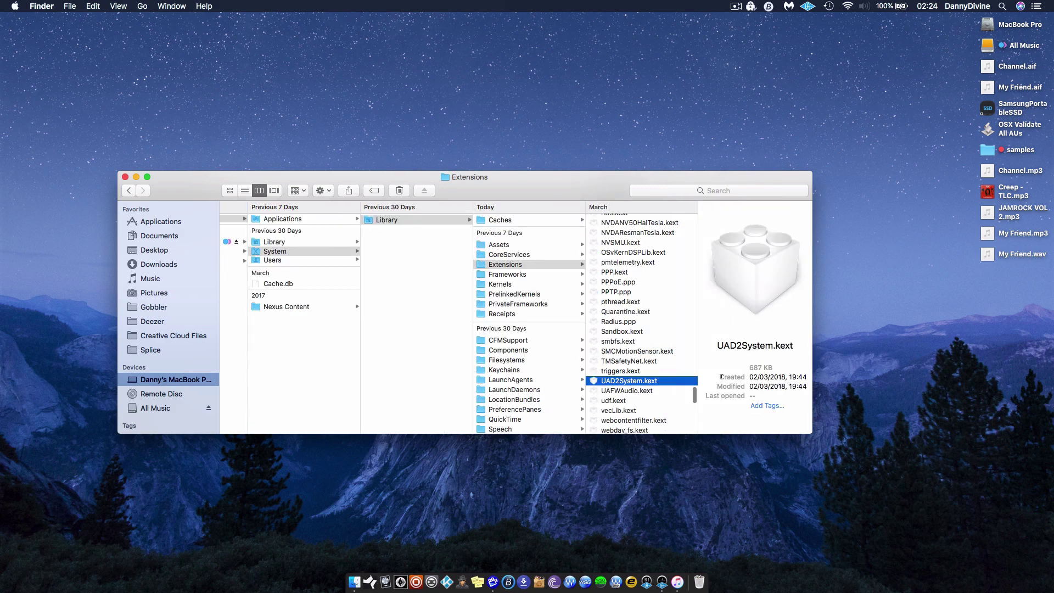
click(615, 392)
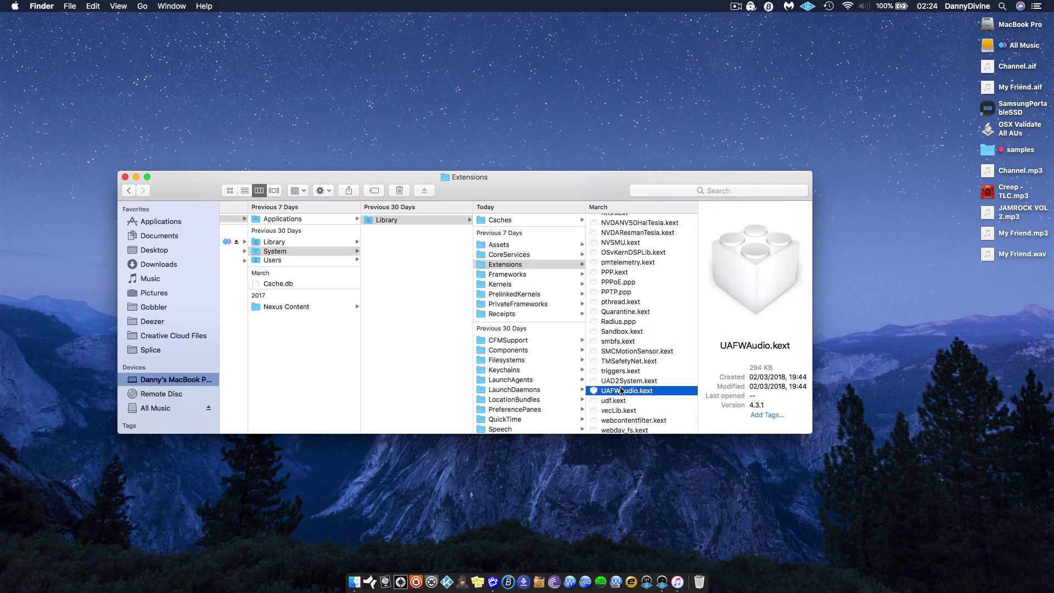
scroll(421, 303, left, 2)
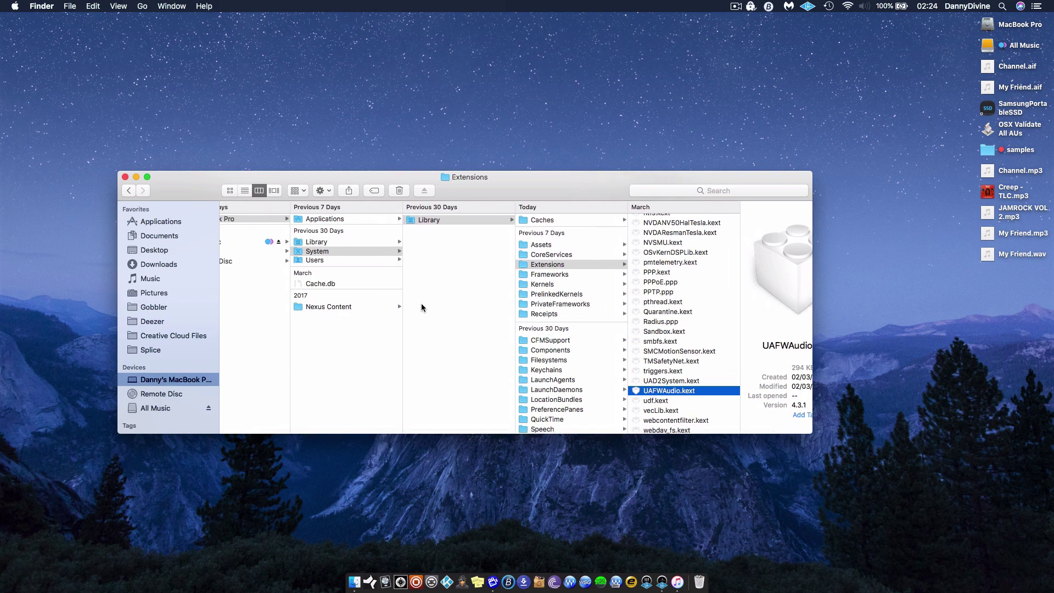
Step: Browse Applications > Utilities > Universal Audio to view Console, Documentation, ReadMe.rtf and the uninstaller
click(159, 221)
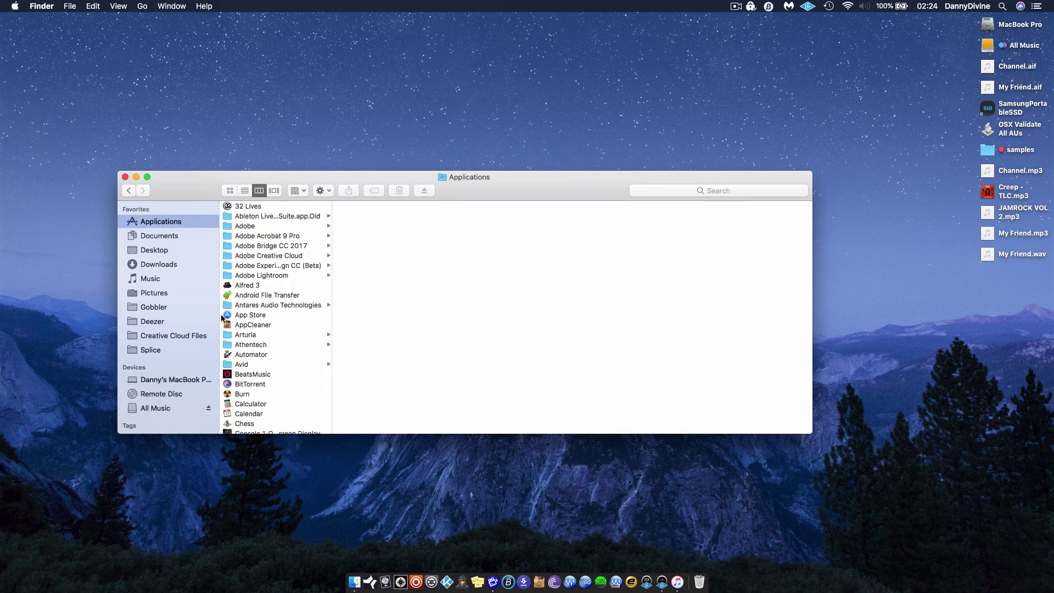
scroll(272, 338, down, 20)
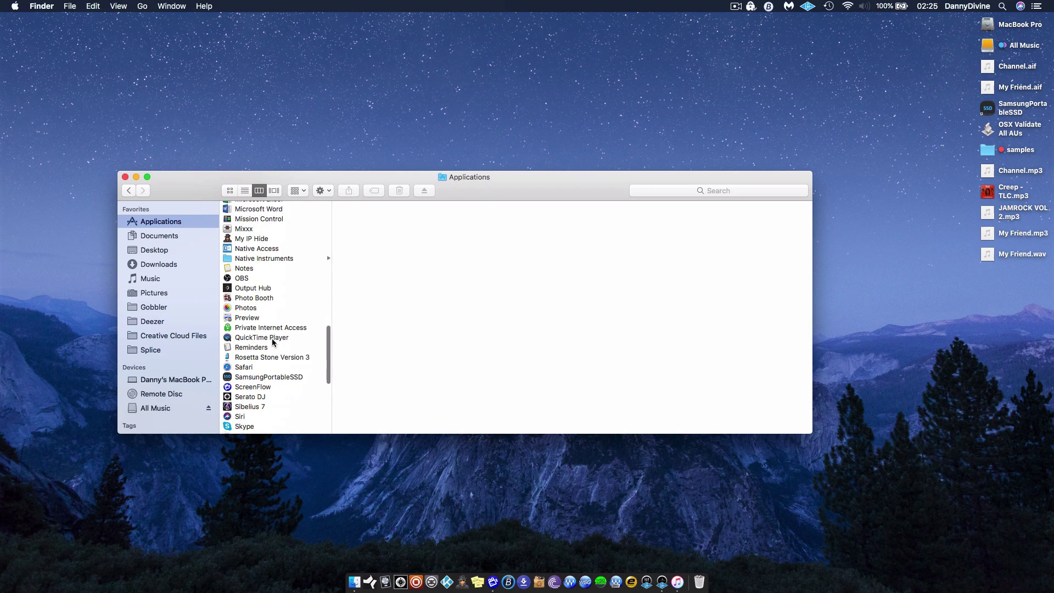
scroll(272, 338, down, 10)
click(253, 349)
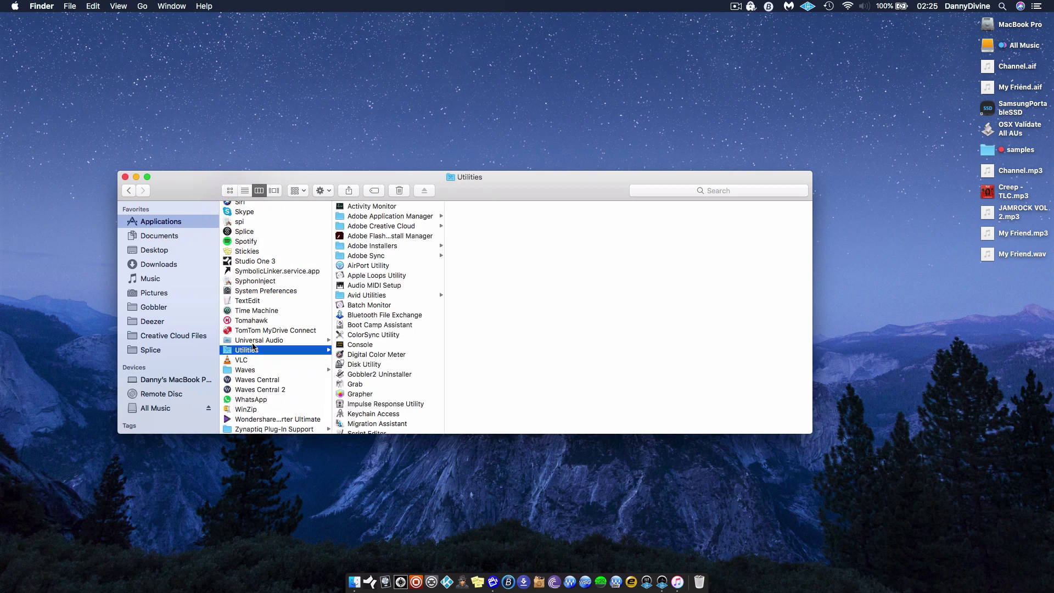
click(259, 340)
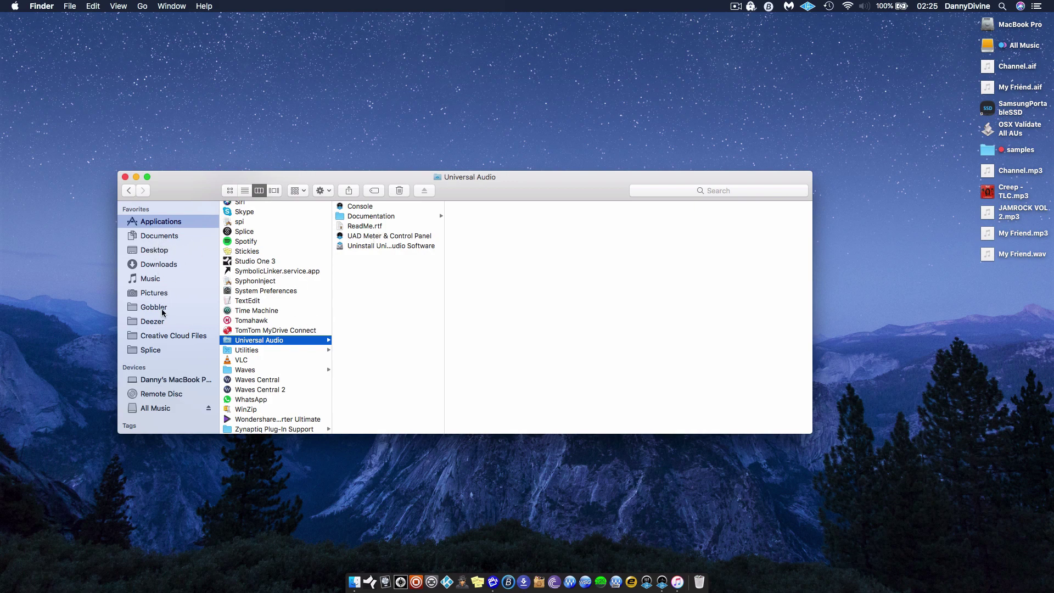
Step: From the computer's drive list, go to MacBook Pro > System > Library > Extensions and scroll the kexts
click(162, 380)
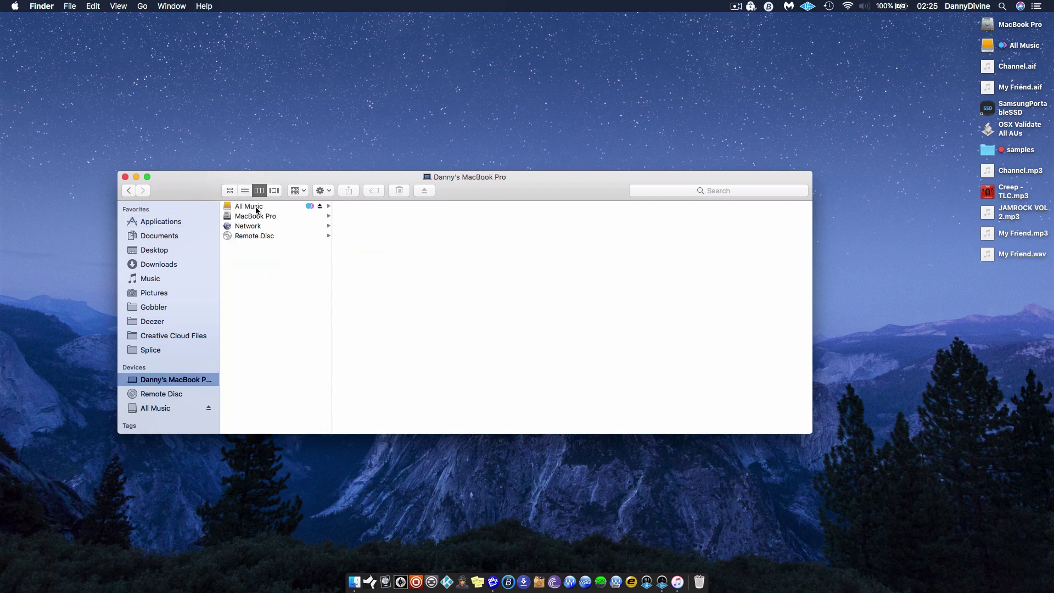
click(256, 207)
click(255, 219)
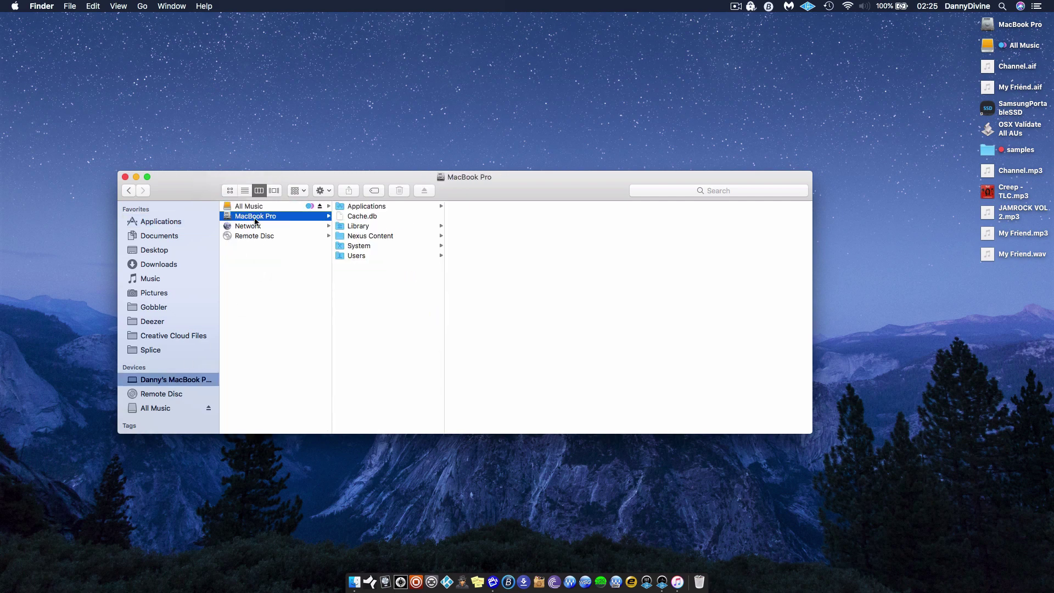
click(365, 248)
click(473, 207)
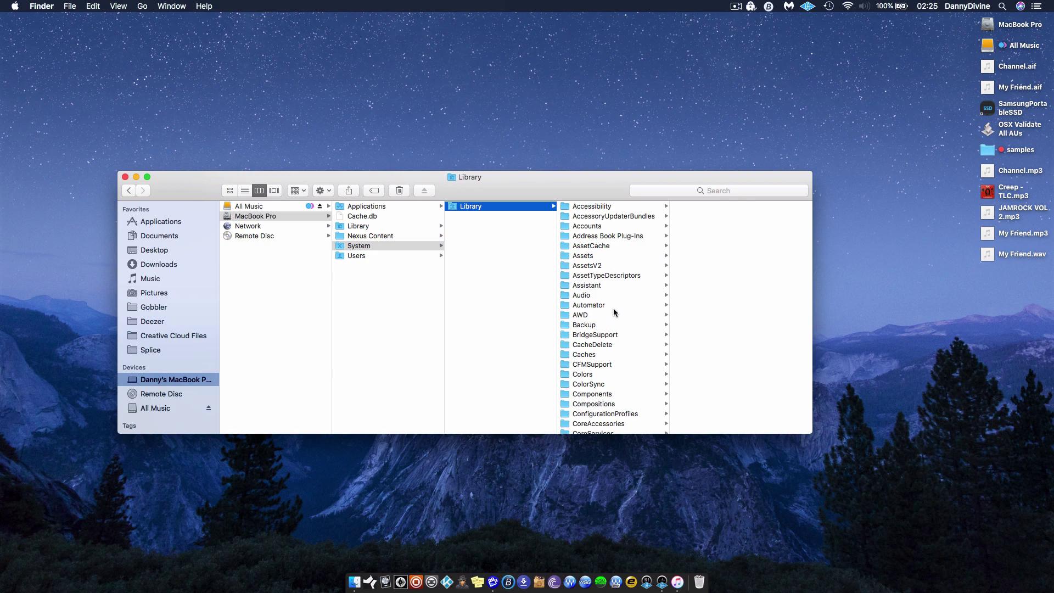
scroll(585, 346, down, 5)
scroll(585, 349, down, 3)
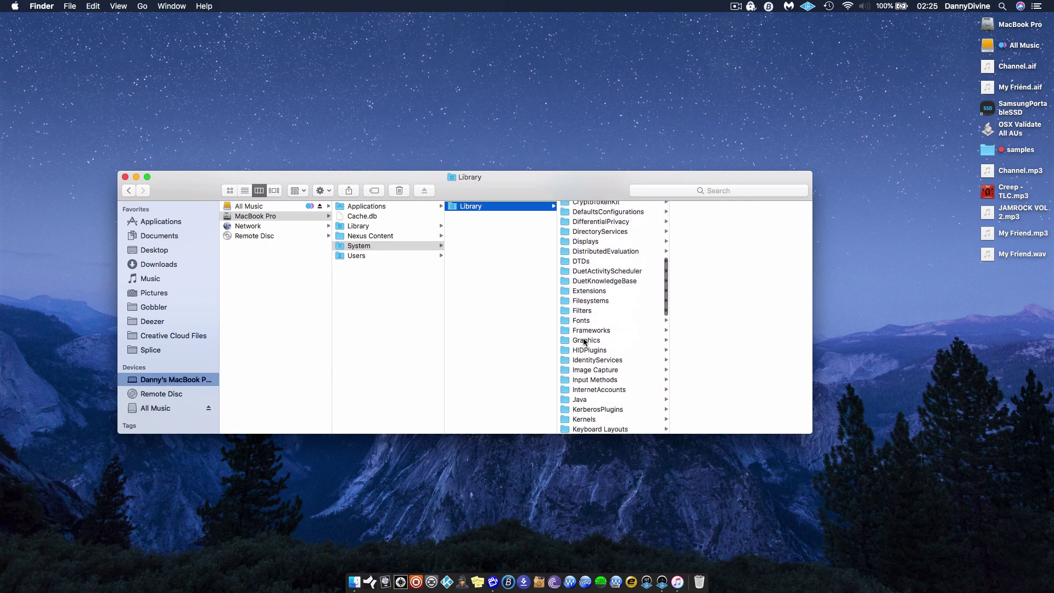
click(585, 290)
scroll(711, 347, down, 15)
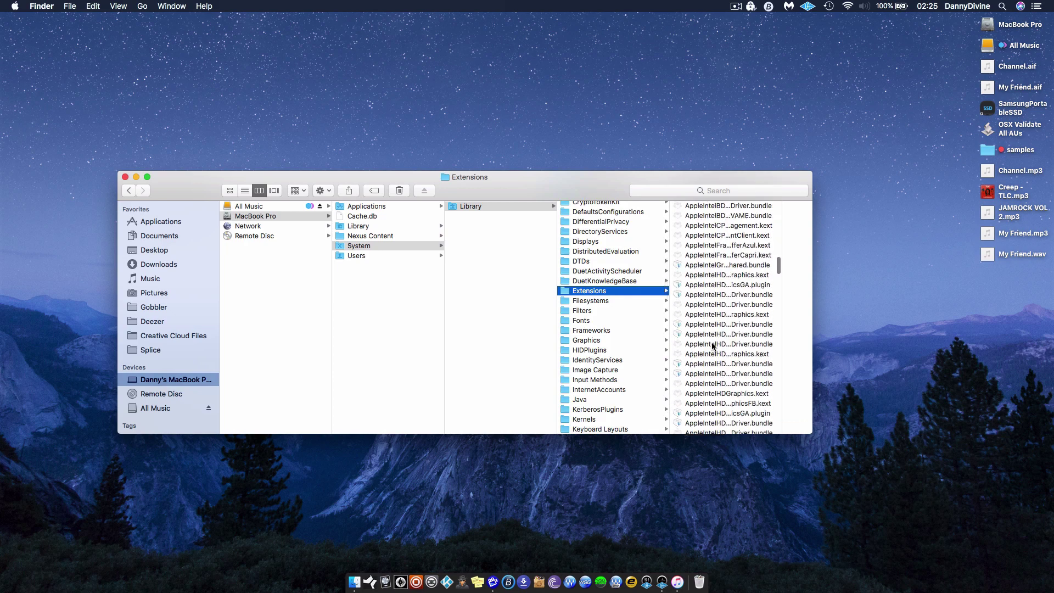
scroll(710, 356, down, 15)
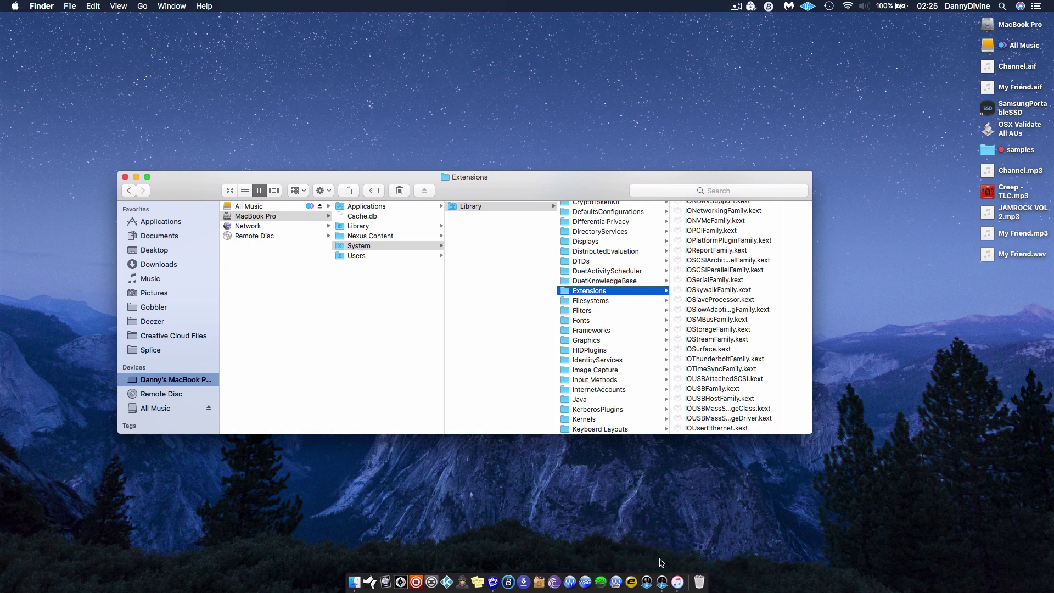
Step: Open the UAD Console from the menu-bar icon and close the Finder Extensions window
click(808, 7)
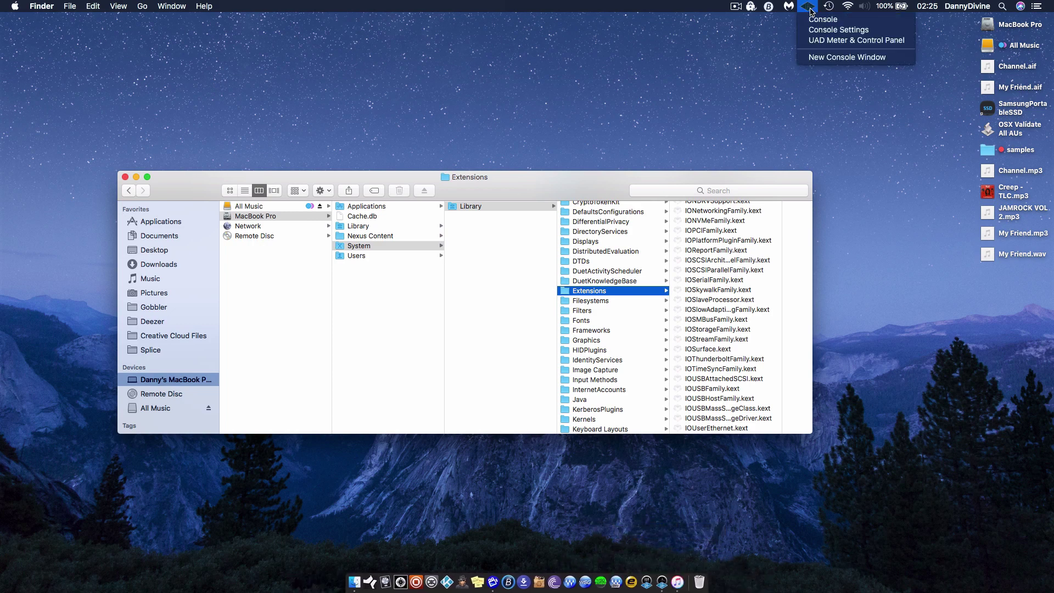
click(817, 19)
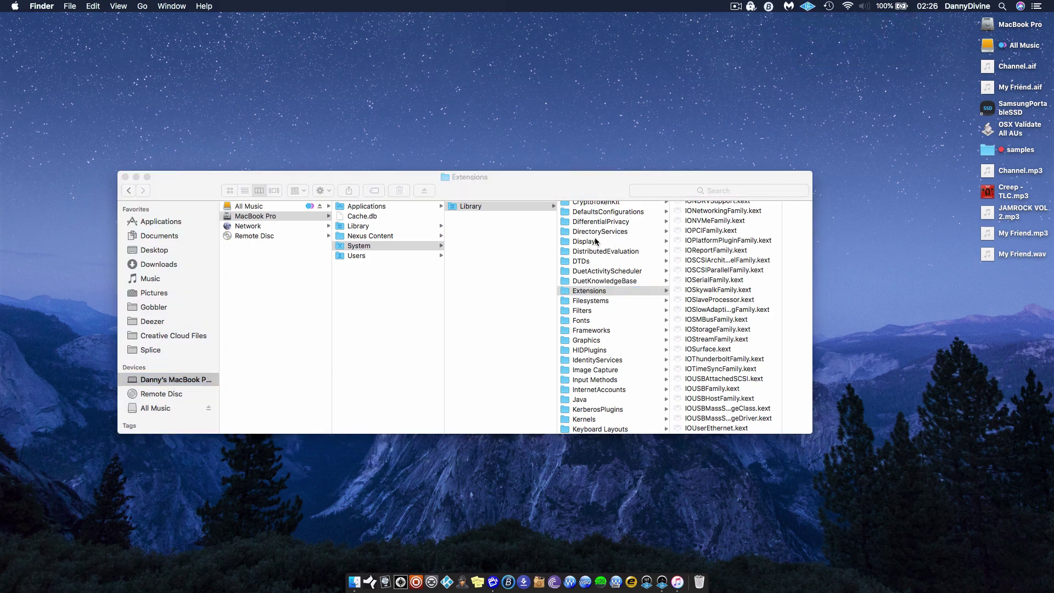
click(124, 176)
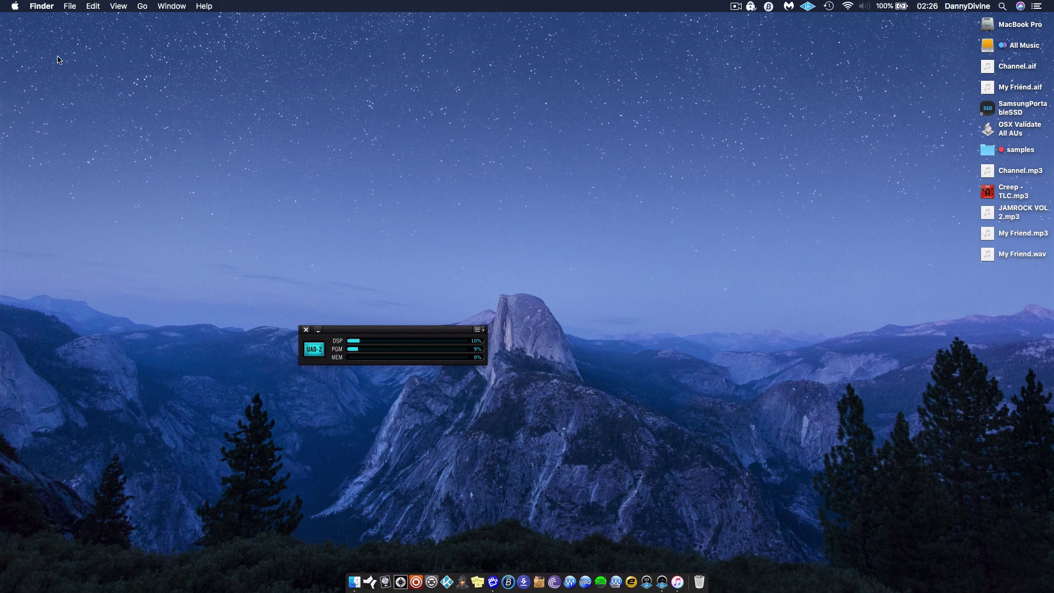
Step: Launch System Preferences through the launcher search and open Security & Privacy
click(41, 6)
mouse_move(171, 6)
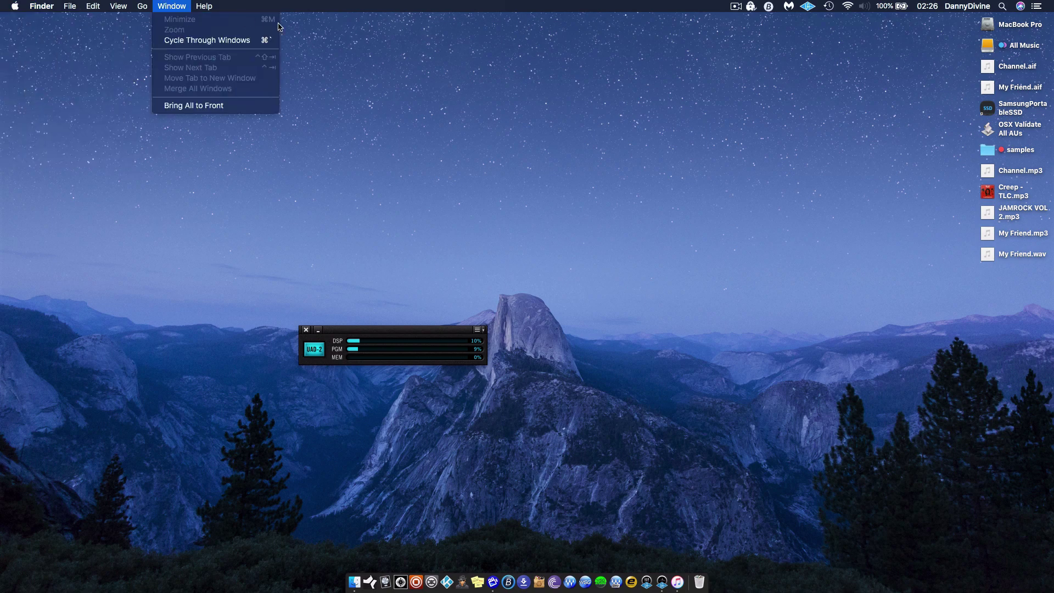
key(alt+space)
text(S)
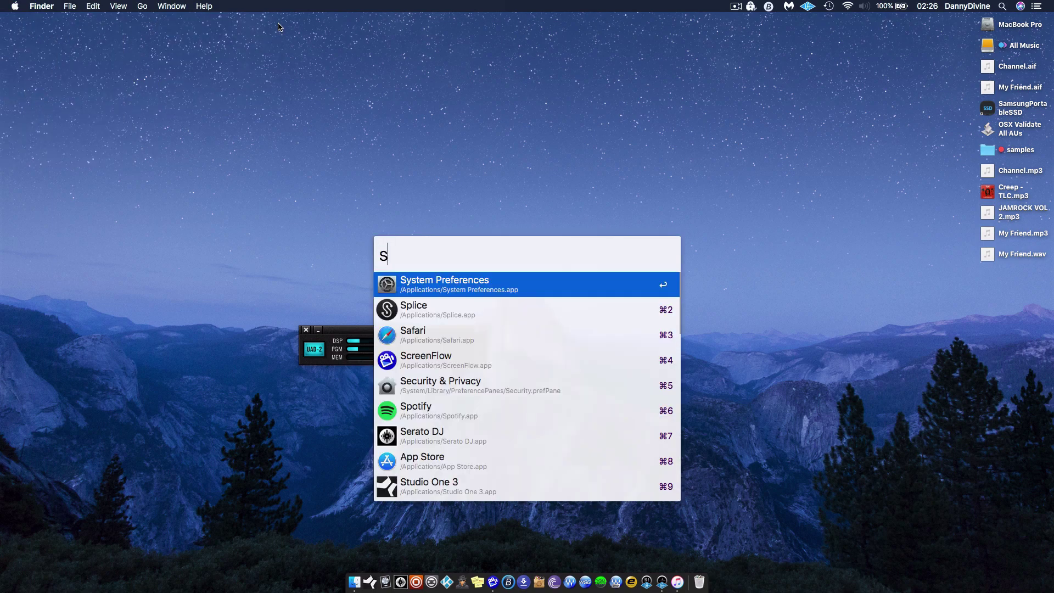
key(Return)
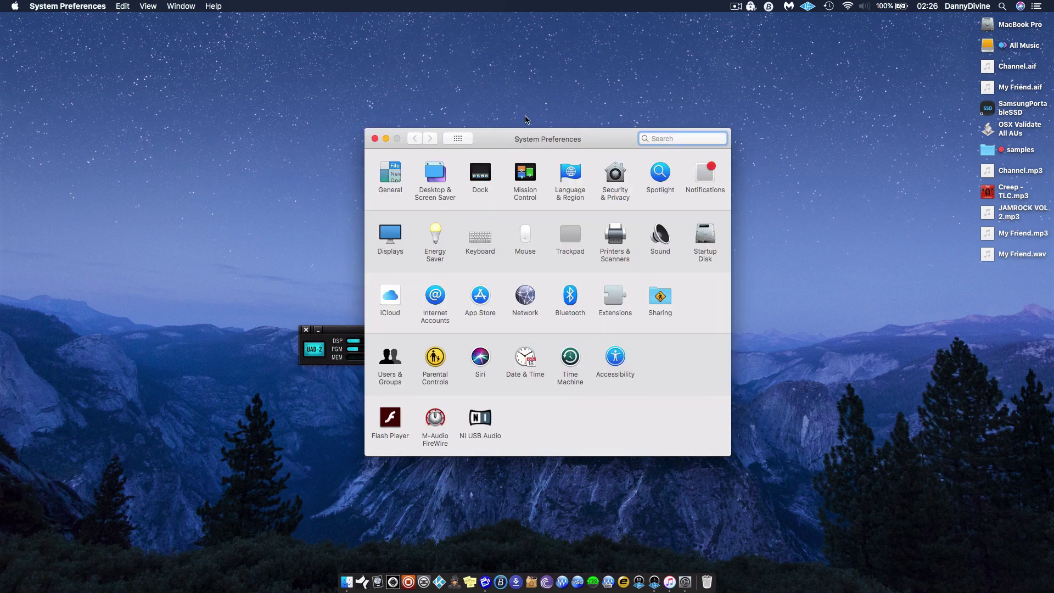
click(614, 177)
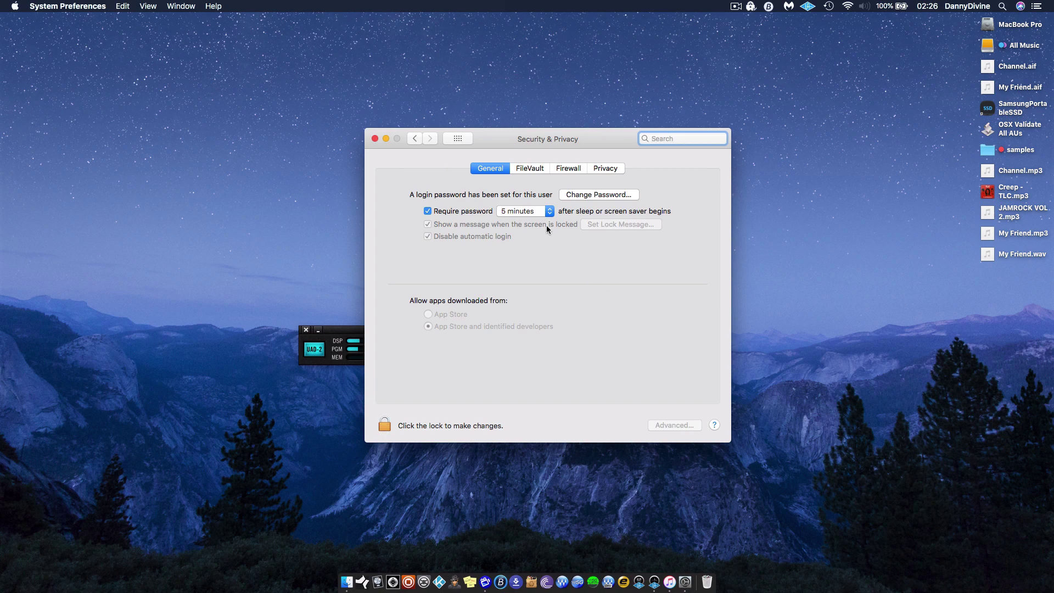
Step: Review the FileVault, Firewall and Privacy tabs, confirm General allows App Store and identified developers, then close
click(528, 168)
click(559, 168)
click(588, 168)
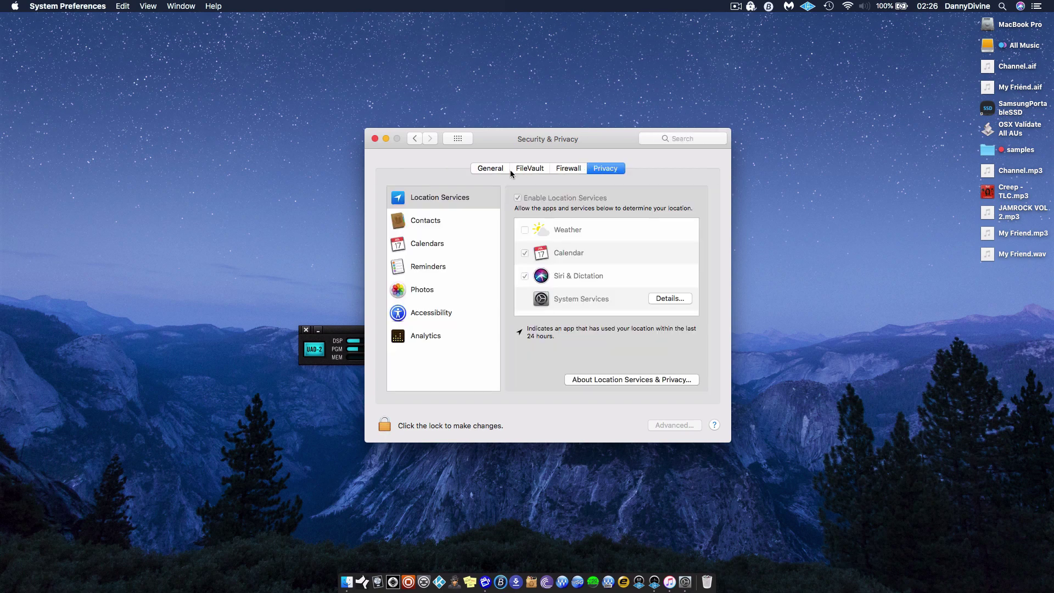
click(494, 168)
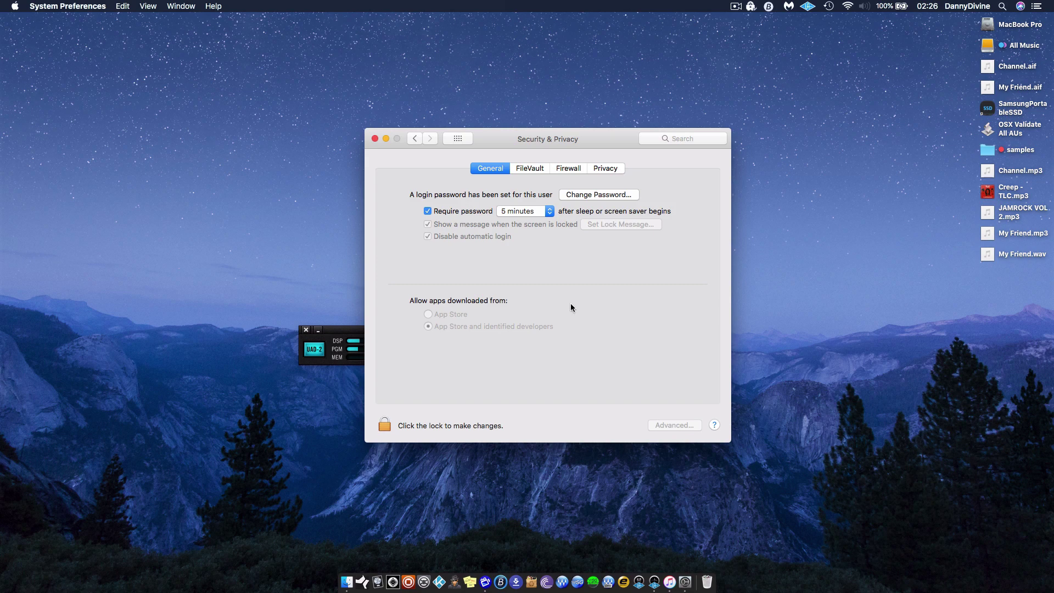
click(520, 167)
click(561, 170)
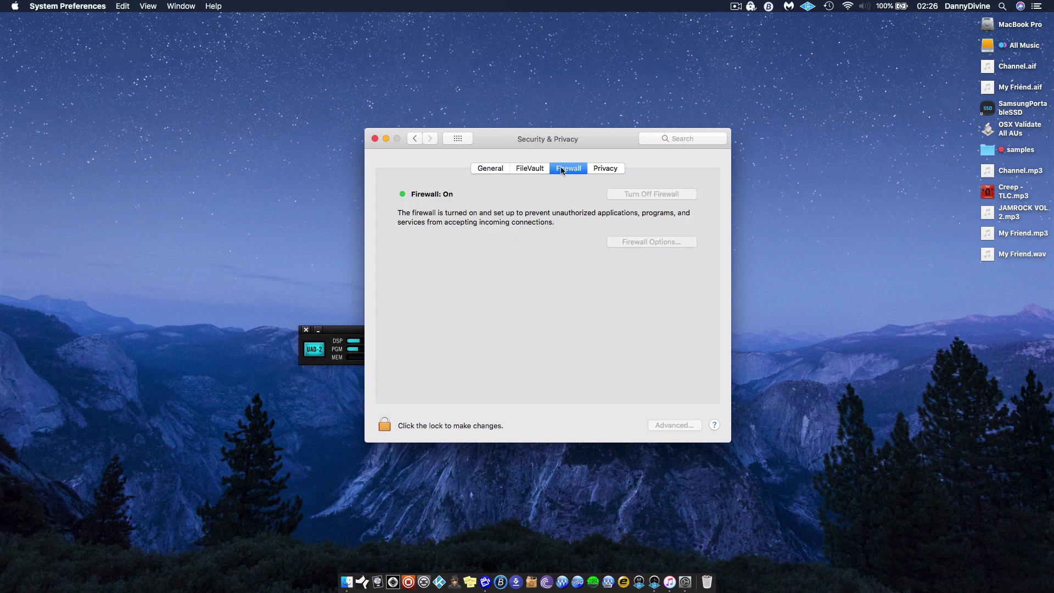
click(500, 168)
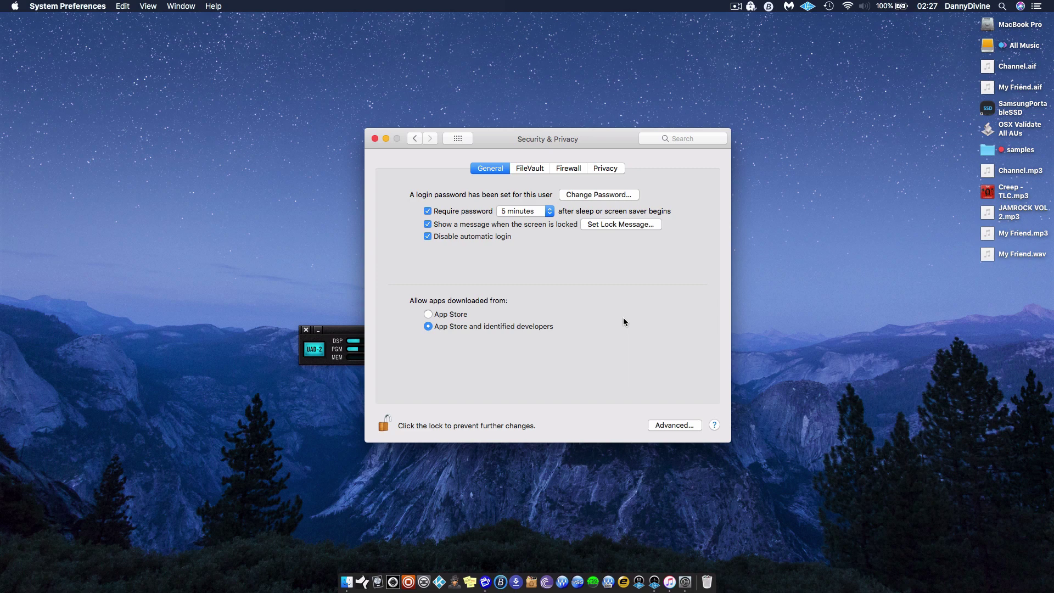
click(375, 139)
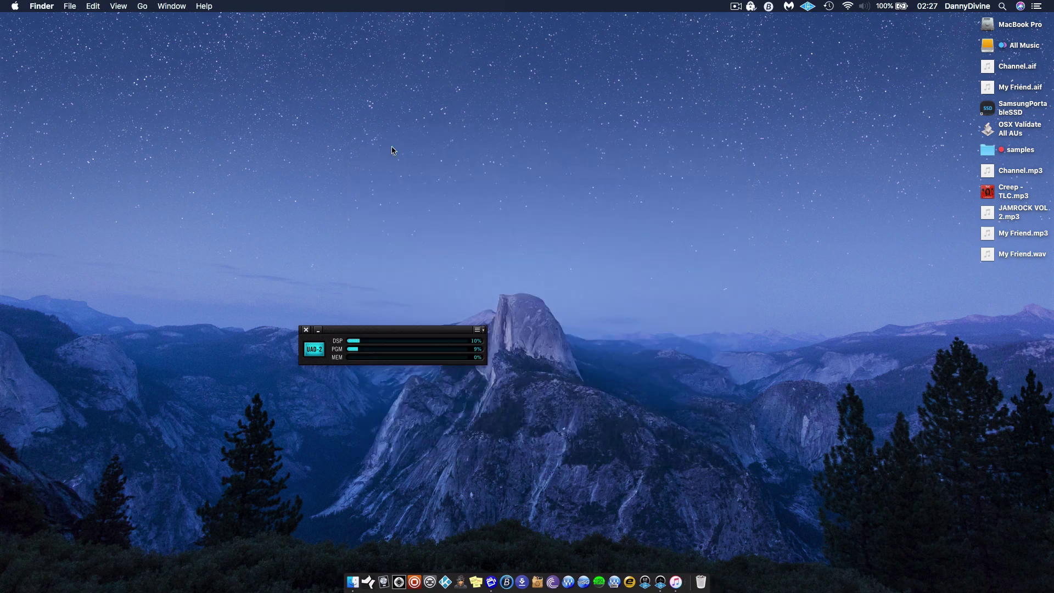
Step: Open the UAD Control Panel, verify Apollo Twin DUO shows Status OK, browse Configuration and Help, then close it
click(346, 335)
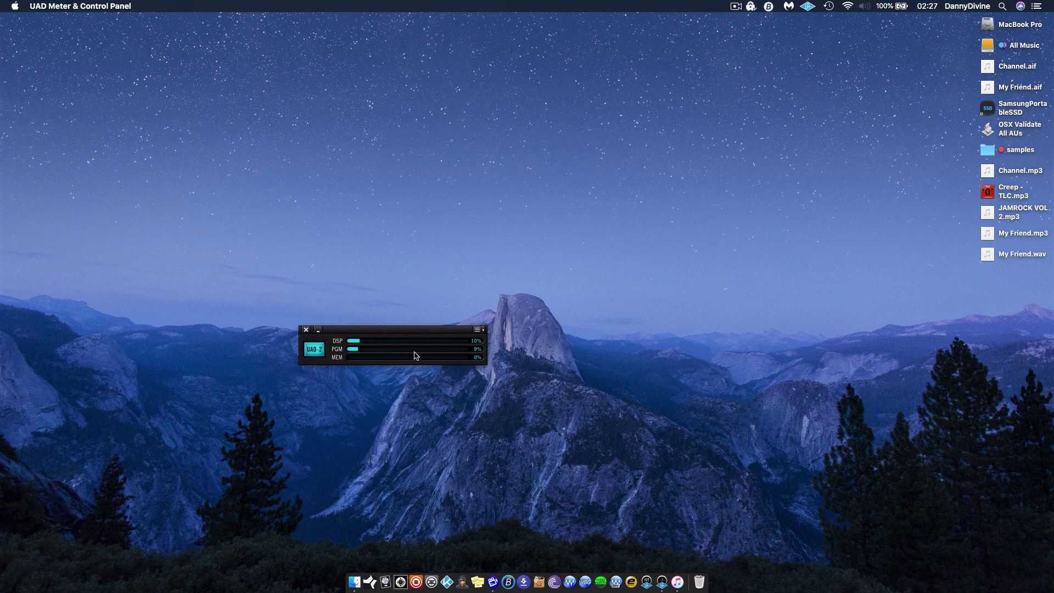
click(314, 348)
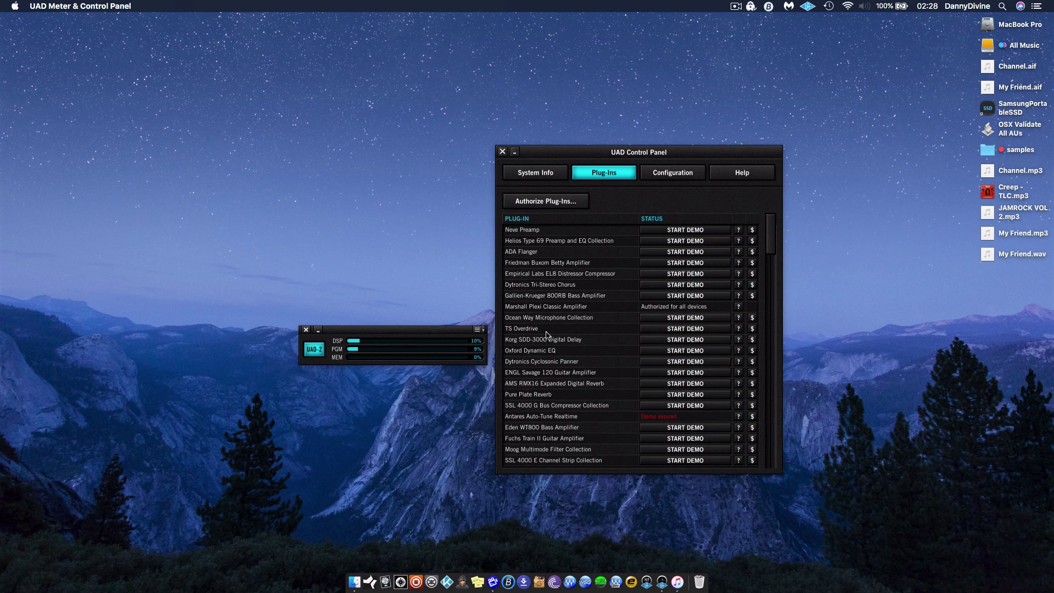
click(525, 173)
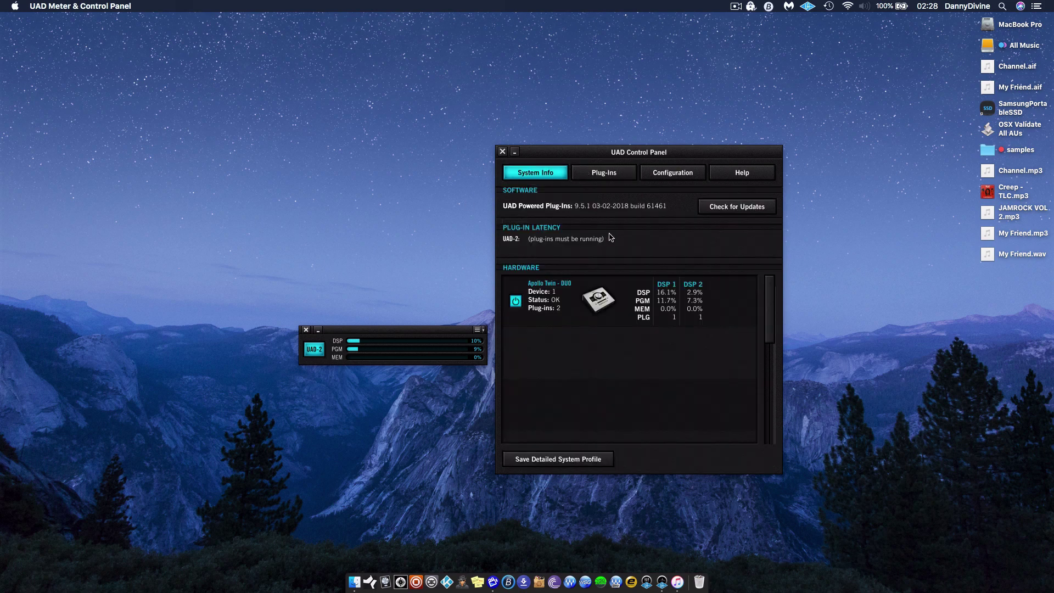
click(700, 171)
click(717, 174)
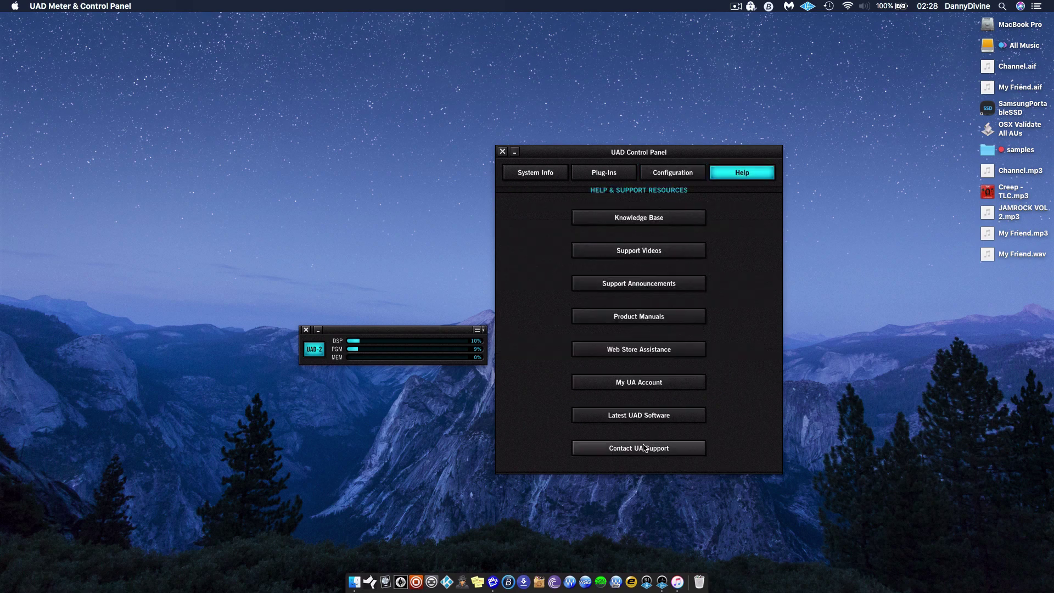
click(502, 151)
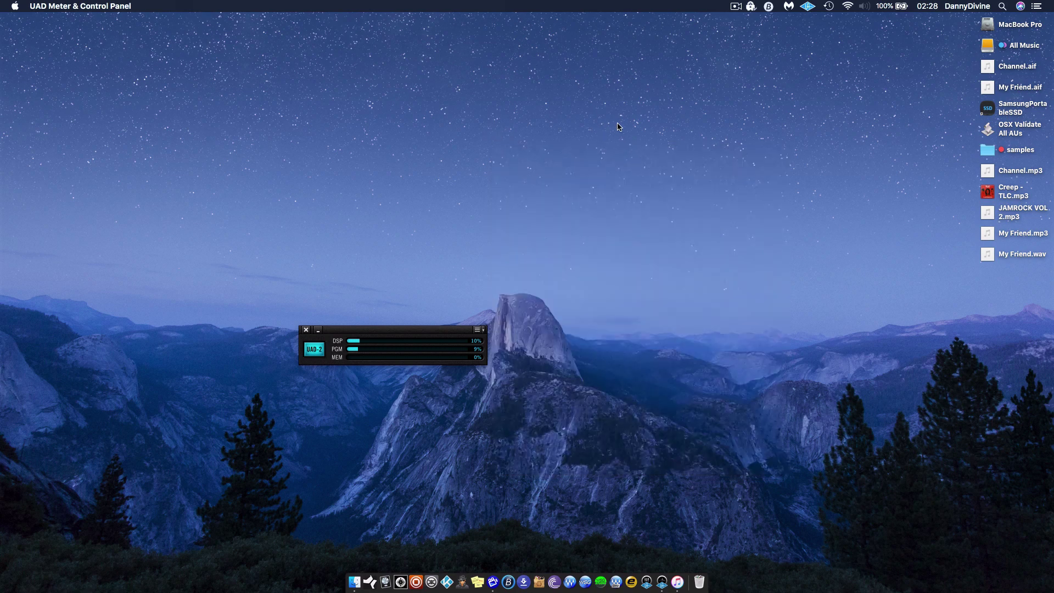
click(739, 6)
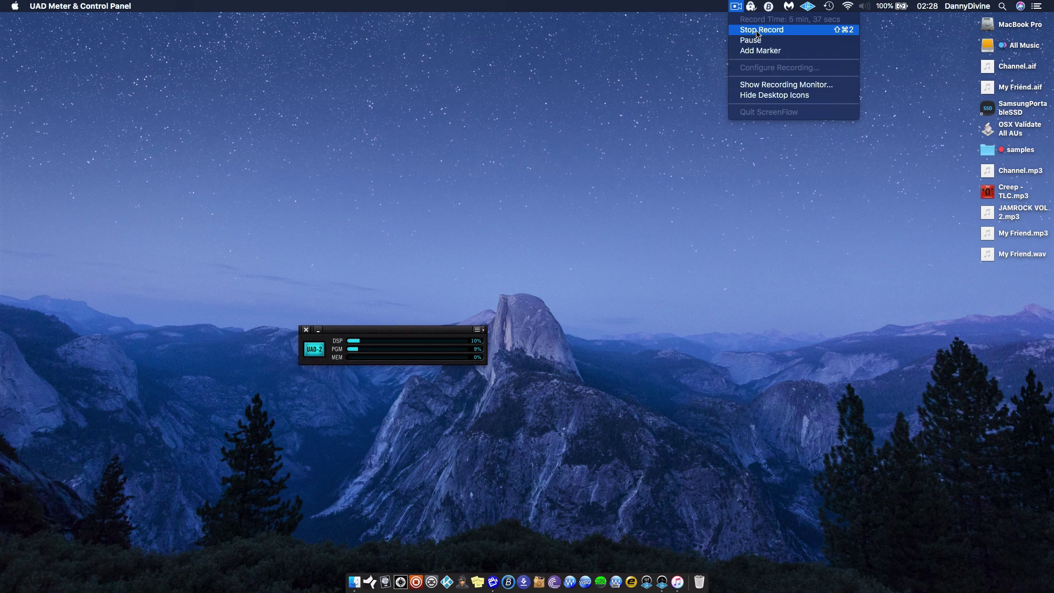